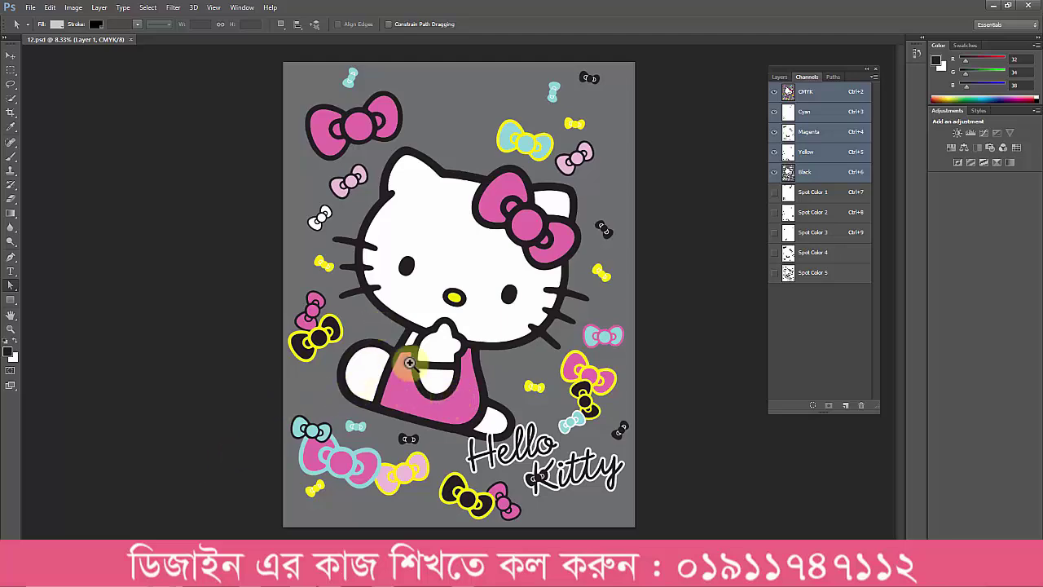
Examine the Hello Kitty artwork closely, from the upper bows down to the lettering and the bows below
{"action": "left_click_drag", "start_coordinate": [410, 363], "coordinate": [414, 340]}
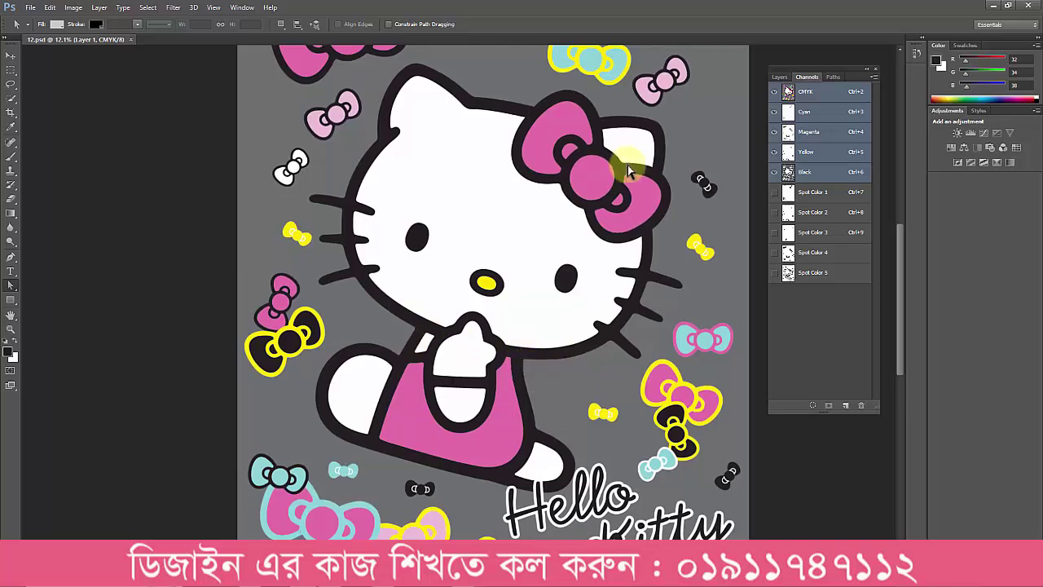
{"action": "scroll", "coordinate": [582, 326], "scroll_direction": "up", "scroll_amount": 2}
{"action": "scroll", "coordinate": [583, 334], "scroll_direction": "down", "scroll_amount": 1}
{"action": "left_click_drag", "start_coordinate": [598, 407], "coordinate": [592, 333]}
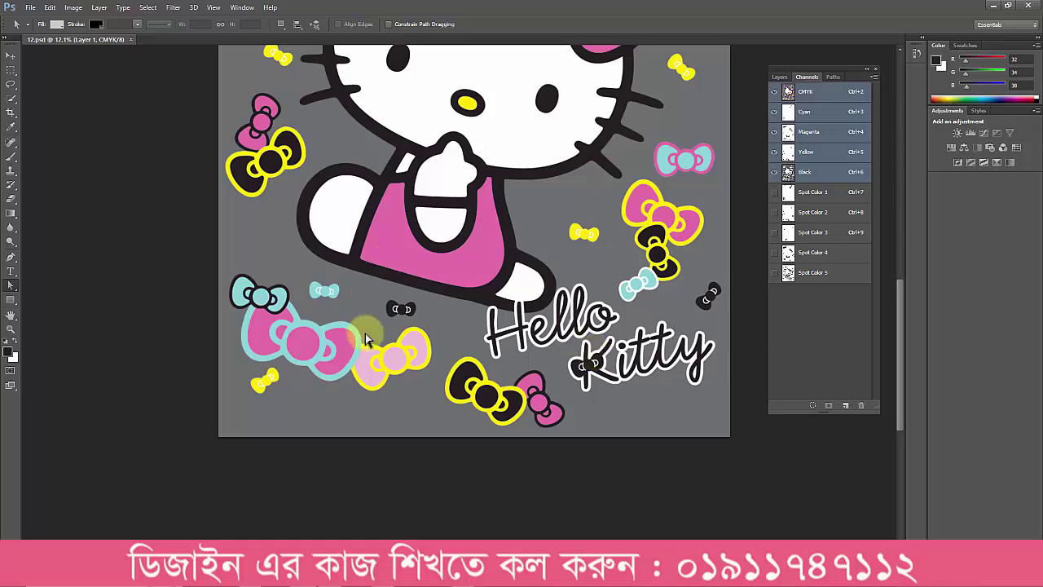
{"action": "scroll", "coordinate": [505, 287], "scroll_direction": "up", "scroll_amount": 2}
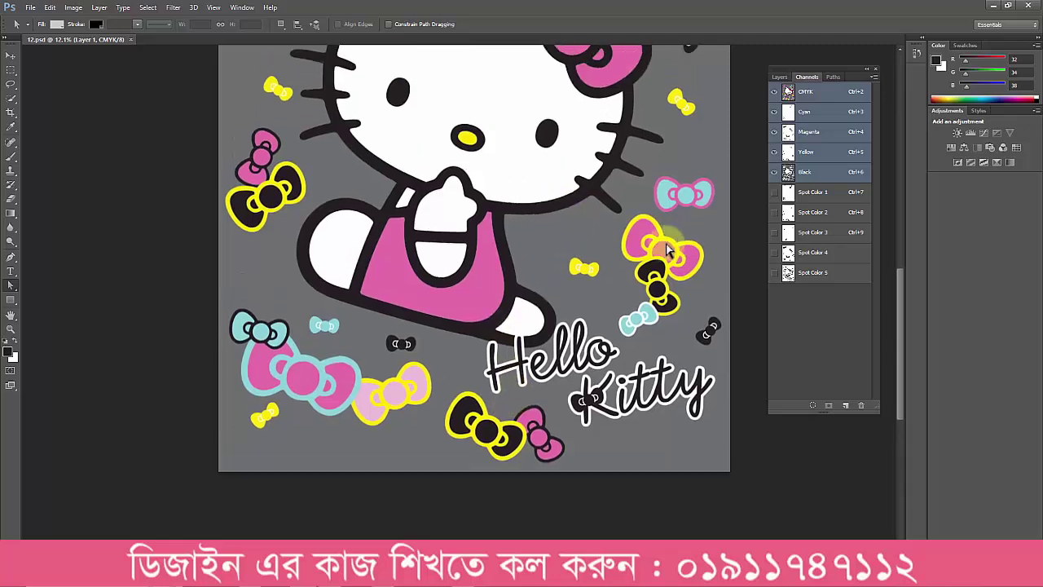
{"action": "left_click_drag", "start_coordinate": [906, 293], "coordinate": [902, 203]}
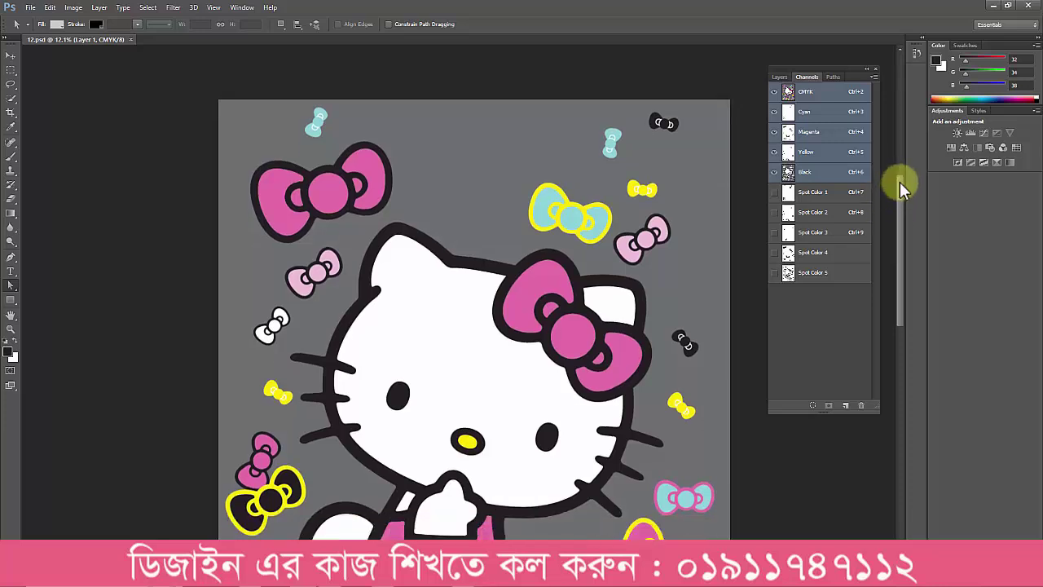
{"action": "left_click_drag", "start_coordinate": [900, 182], "coordinate": [903, 203]}
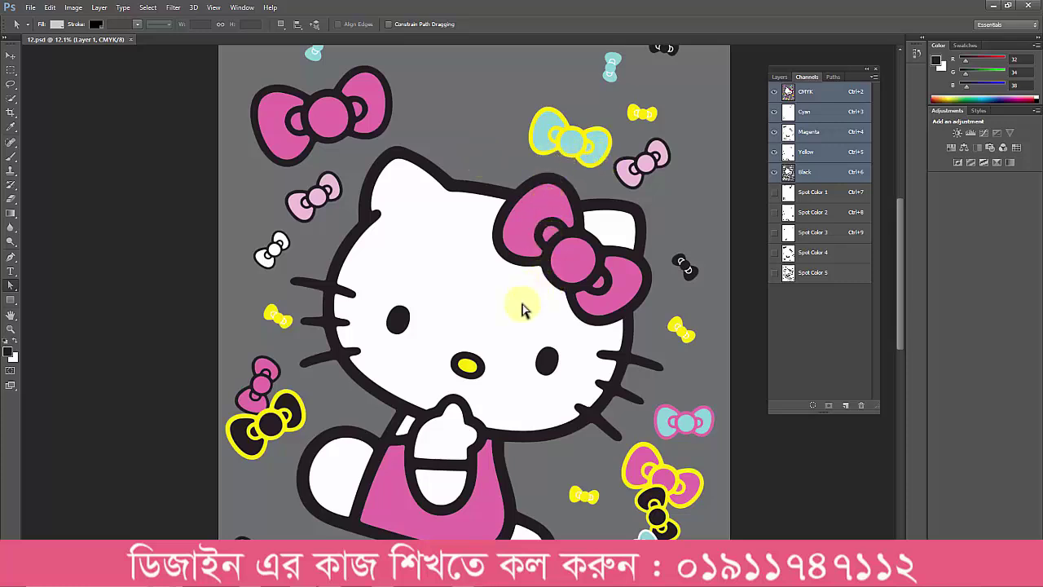
{"action": "scroll", "coordinate": [525, 356], "scroll_direction": "down", "scroll_amount": 1}
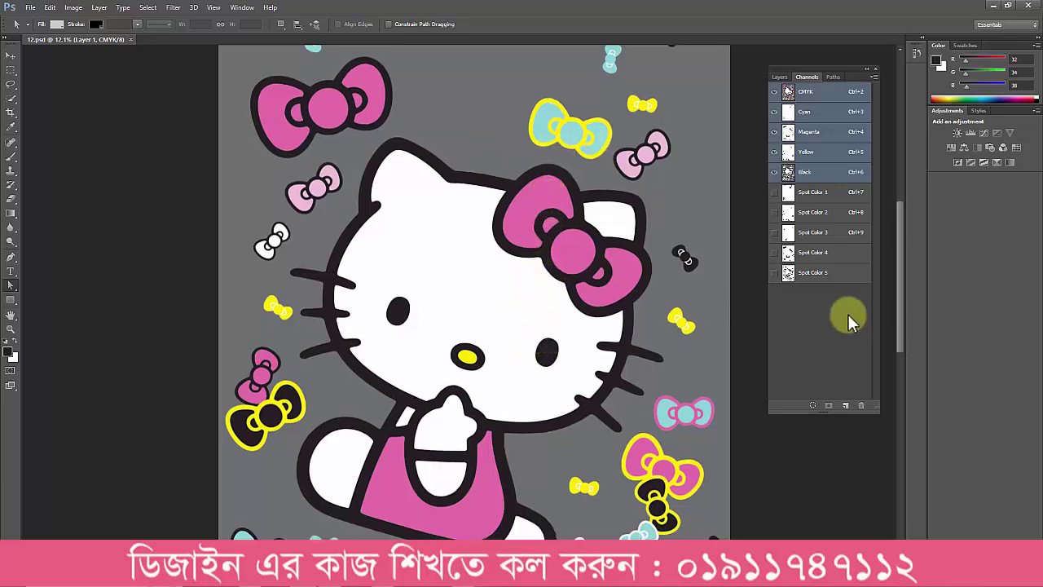
{"action": "left_click_drag", "start_coordinate": [901, 290], "coordinate": [915, 328]}
Preview the five spot color channels together without the CMYK channels, and return to the CMYK composite
{"action": "left_click", "coordinate": [791, 198]}
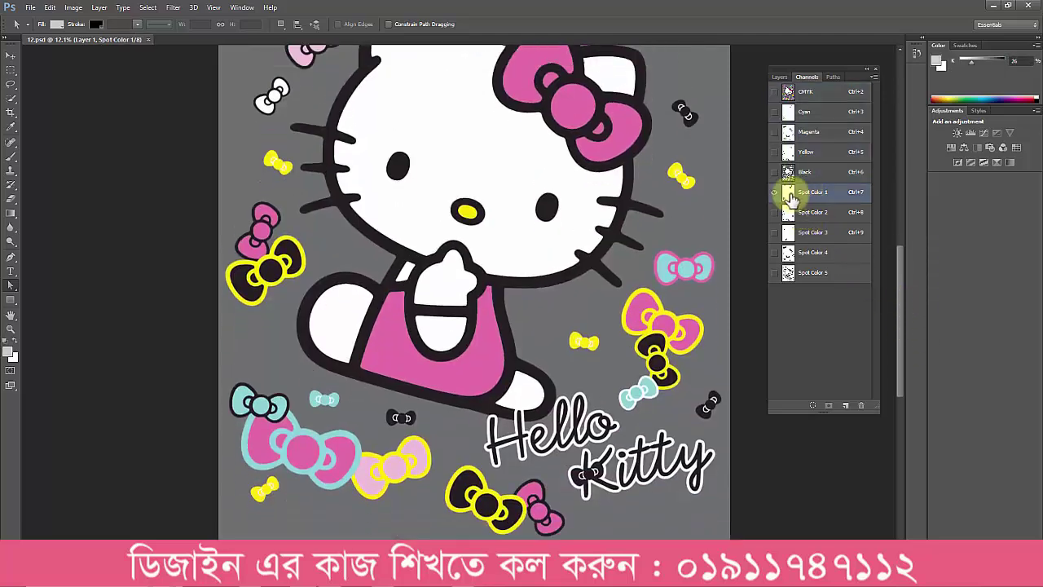
{"action": "left_click_drag", "start_coordinate": [771, 214], "coordinate": [773, 263]}
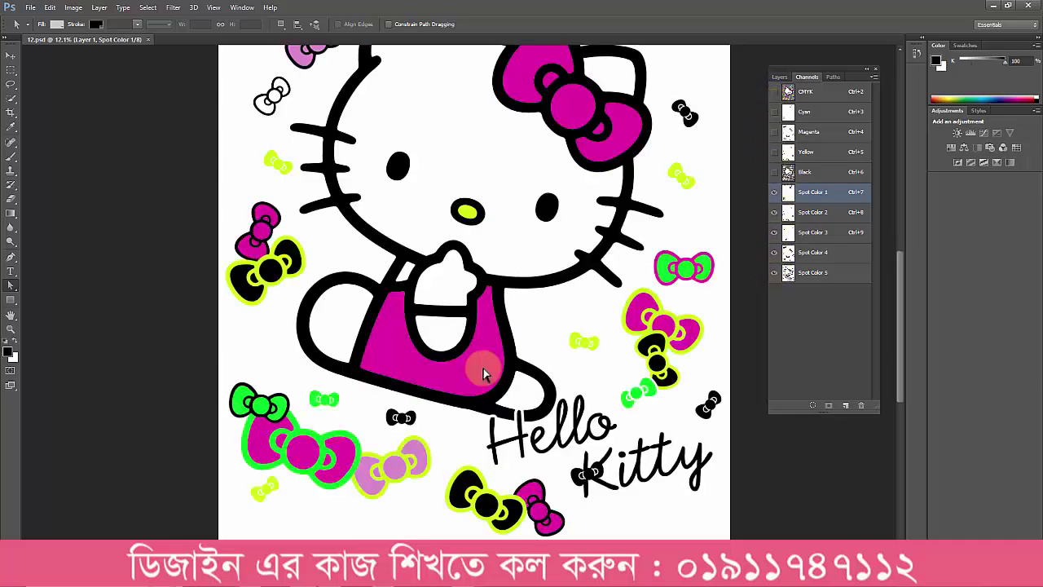
{"action": "scroll", "coordinate": [483, 373], "scroll_direction": "down", "scroll_amount": 2}
{"action": "scroll", "coordinate": [483, 373], "scroll_direction": "down", "scroll_amount": 1}
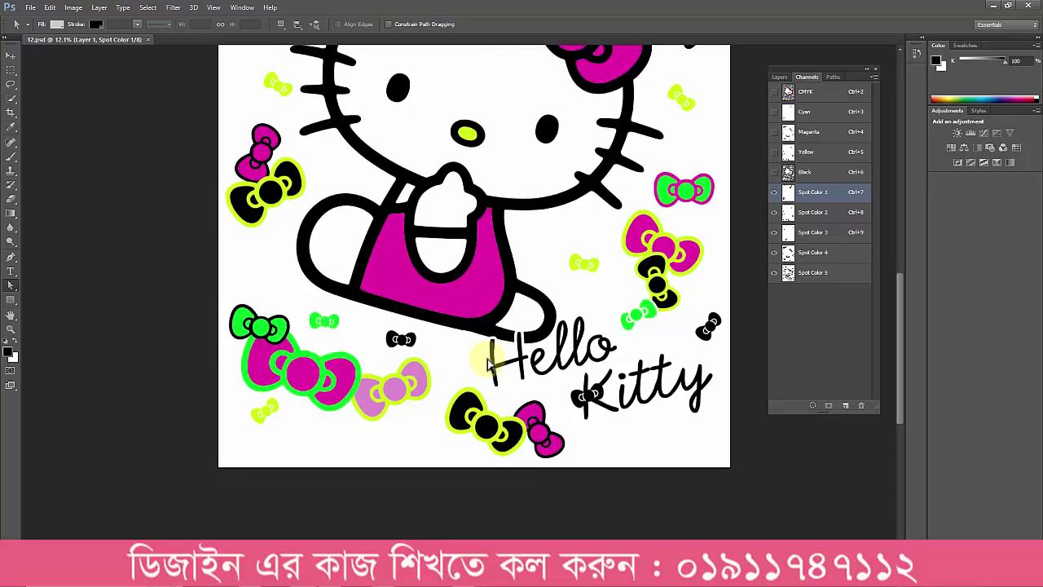
{"action": "left_click", "coordinate": [818, 93]}
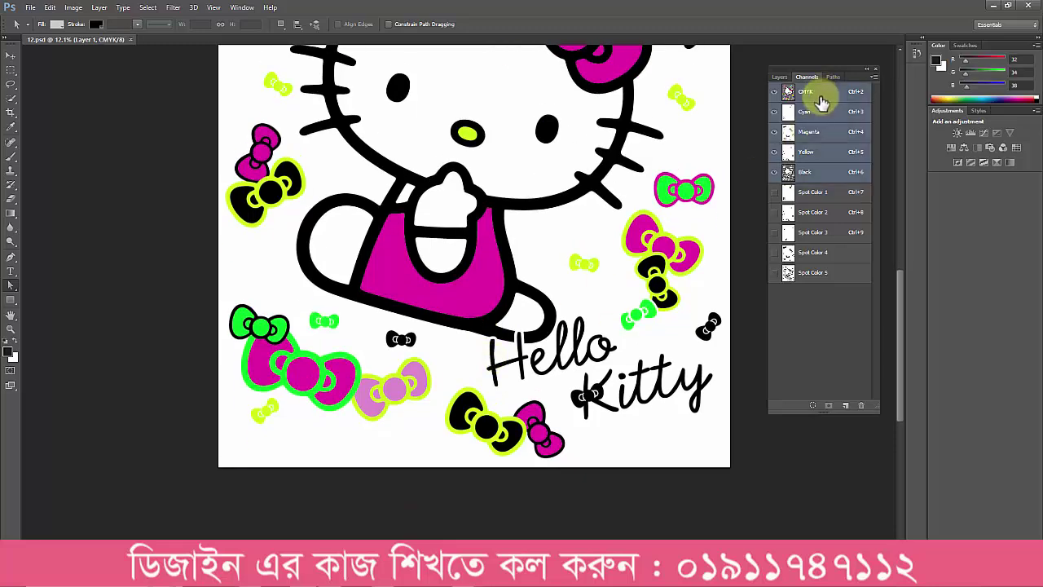
{"action": "scroll", "coordinate": [707, 234], "scroll_direction": "down", "scroll_amount": 1}
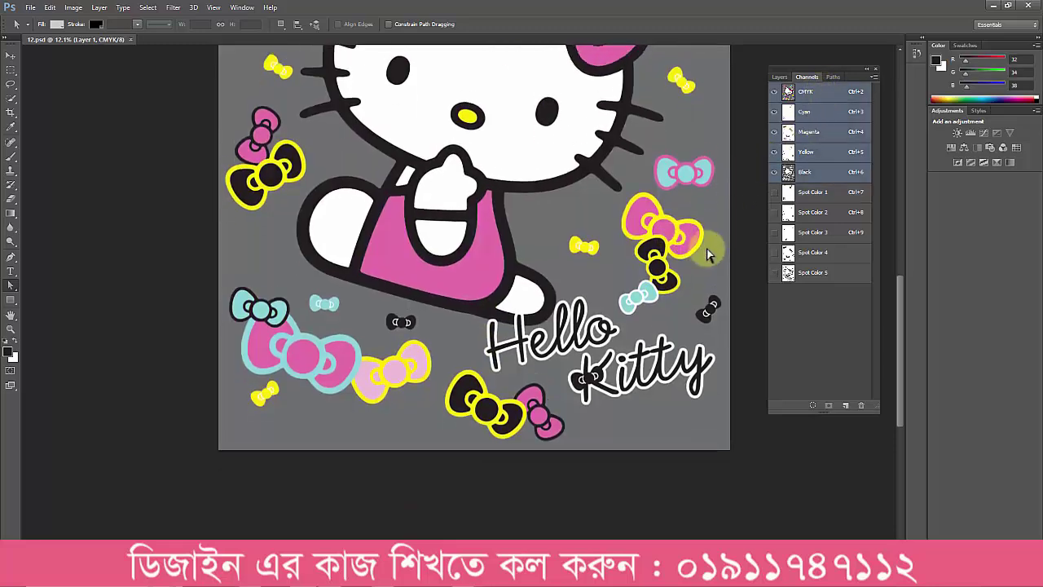
Isolate the Spot Color 1 channel and compare its shapes with the CMYK composite
{"action": "left_click", "coordinate": [805, 196]}
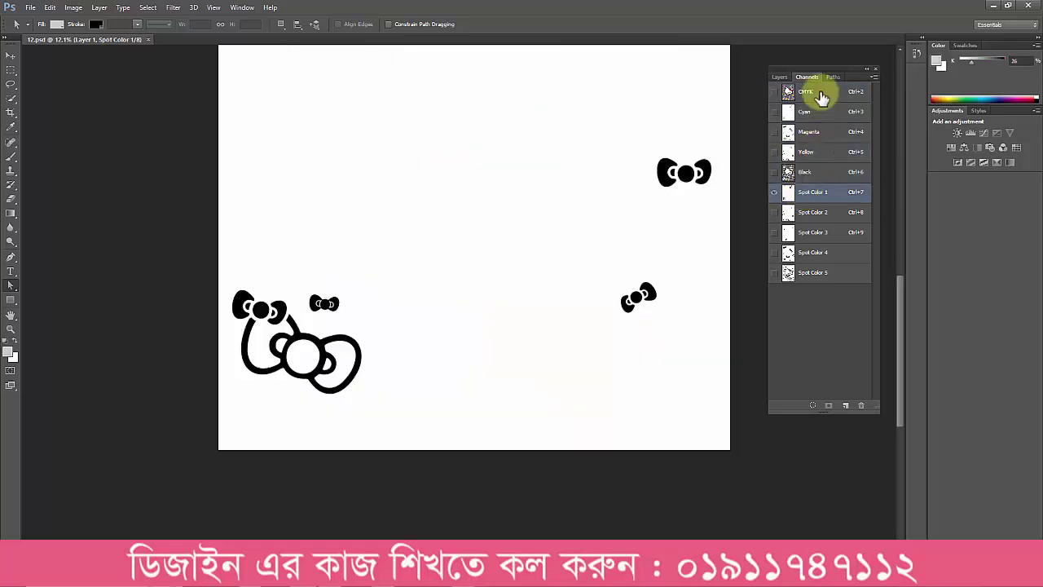
{"action": "left_click", "coordinate": [819, 92]}
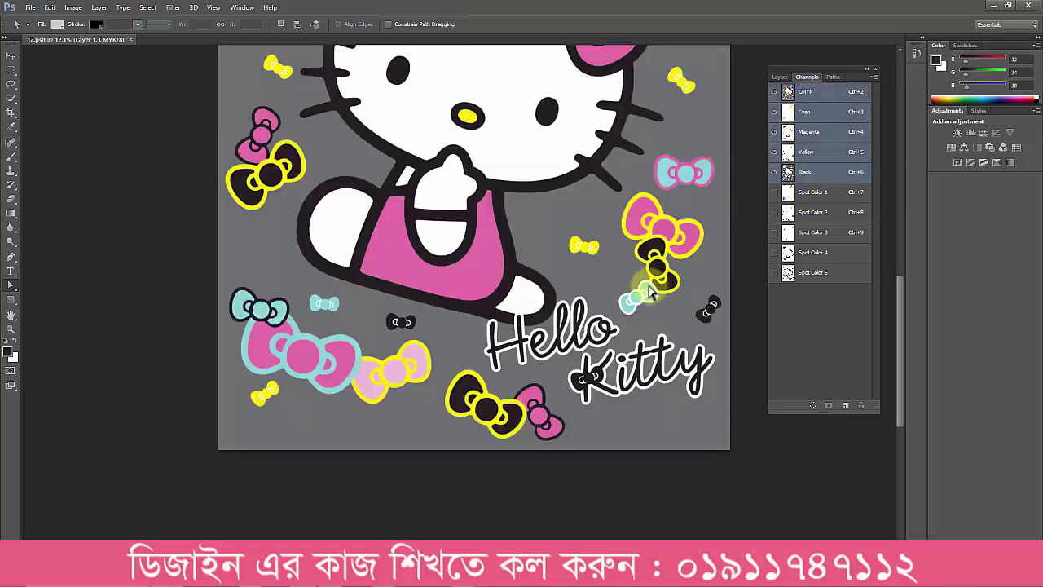
{"action": "left_click", "coordinate": [812, 194]}
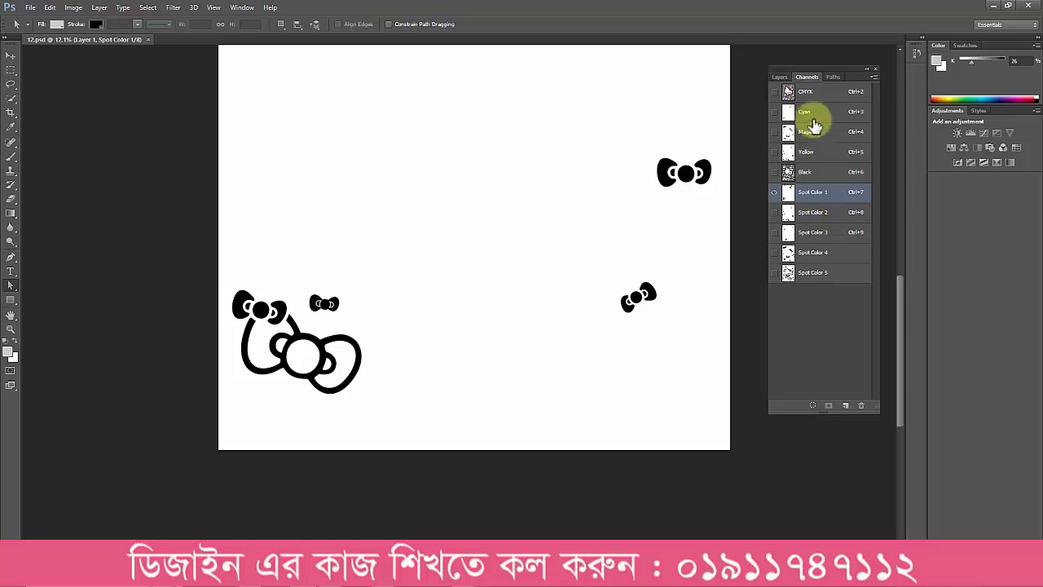
{"action": "left_click", "coordinate": [818, 91]}
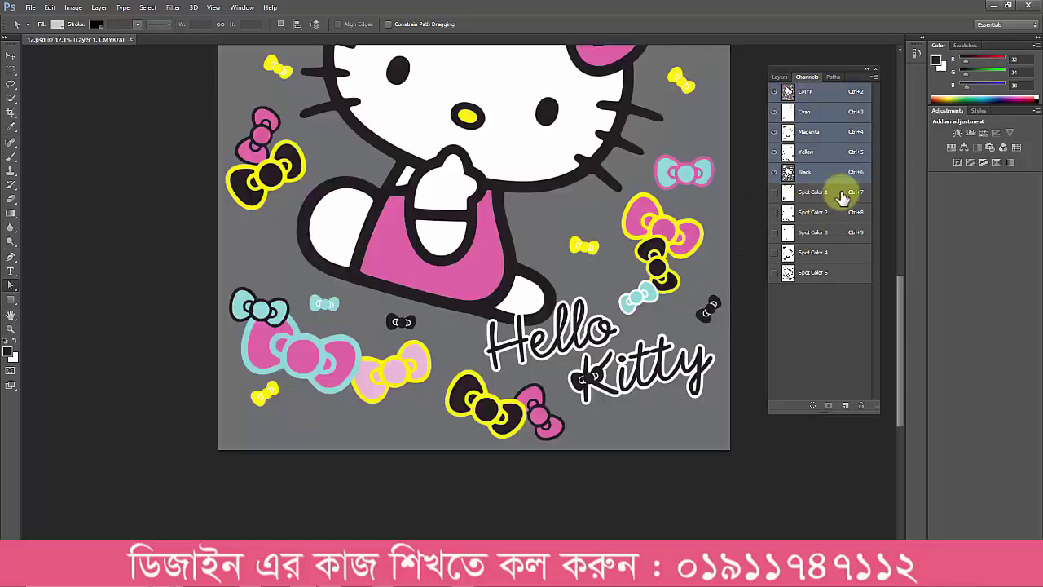
Rename the Spot Color 1 channel as sky and return to the CMYK composite
{"action": "double_click", "coordinate": [831, 195]}
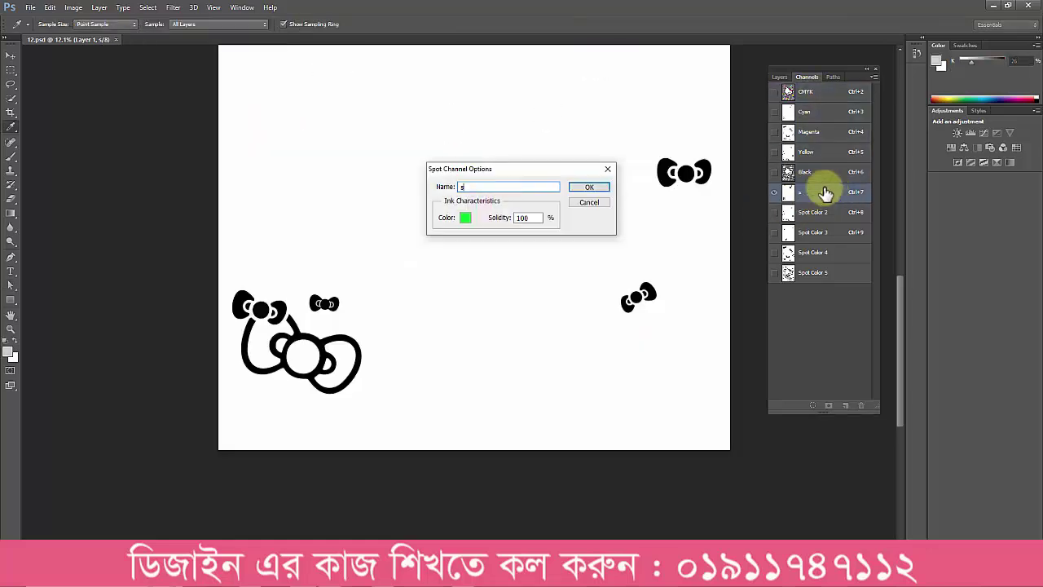
{"action": "key", "text": "Return"}
{"action": "key", "text": "a"}
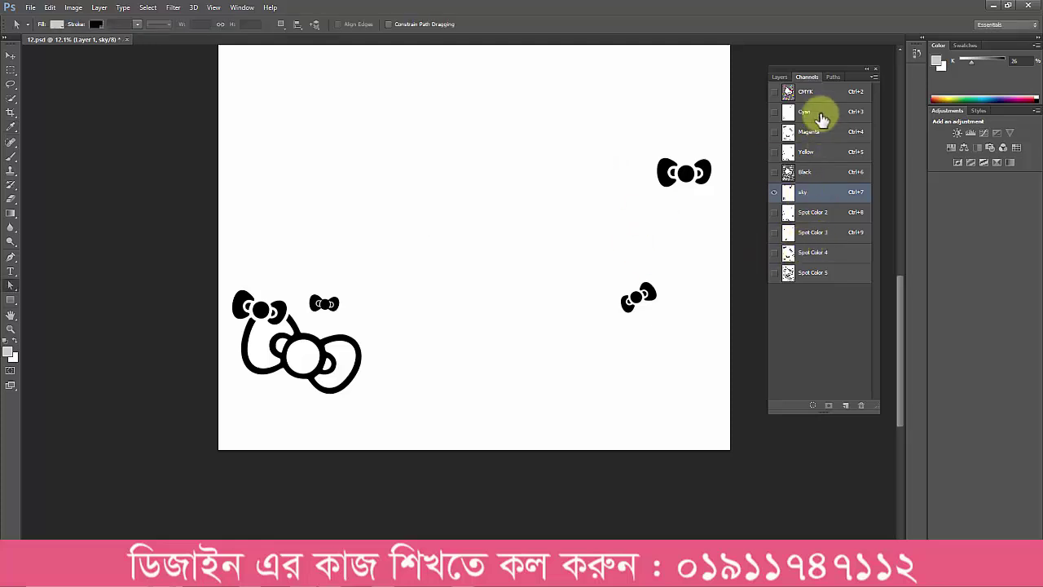
{"action": "left_click", "coordinate": [806, 92]}
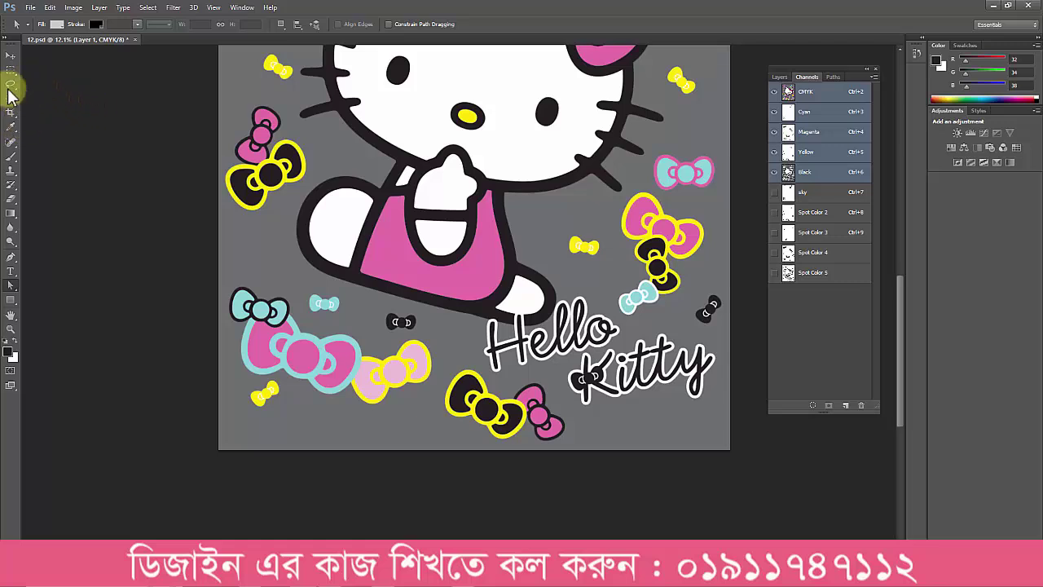
Set up the Magic Wand tool with Sample All Layers on and Contiguous and Anti-alias off
{"action": "left_click", "coordinate": [10, 97]}
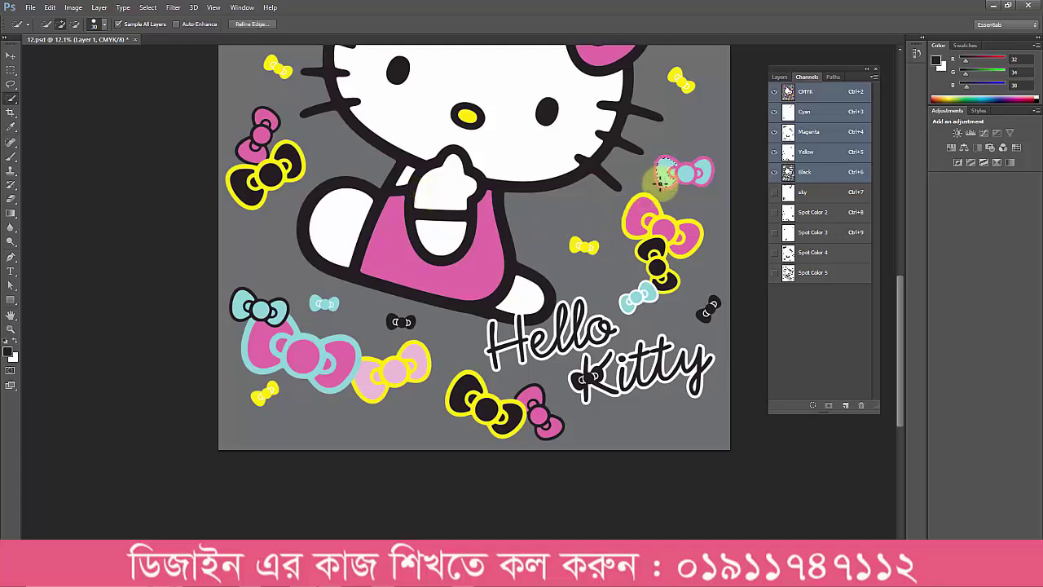
{"action": "key", "text": "shift+w"}
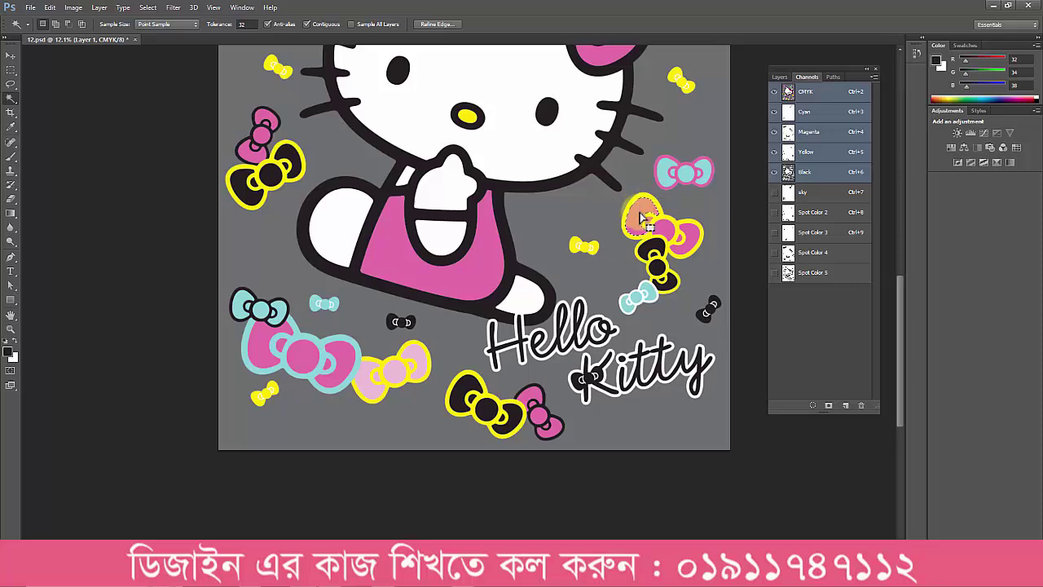
{"action": "left_click", "coordinate": [643, 218]}
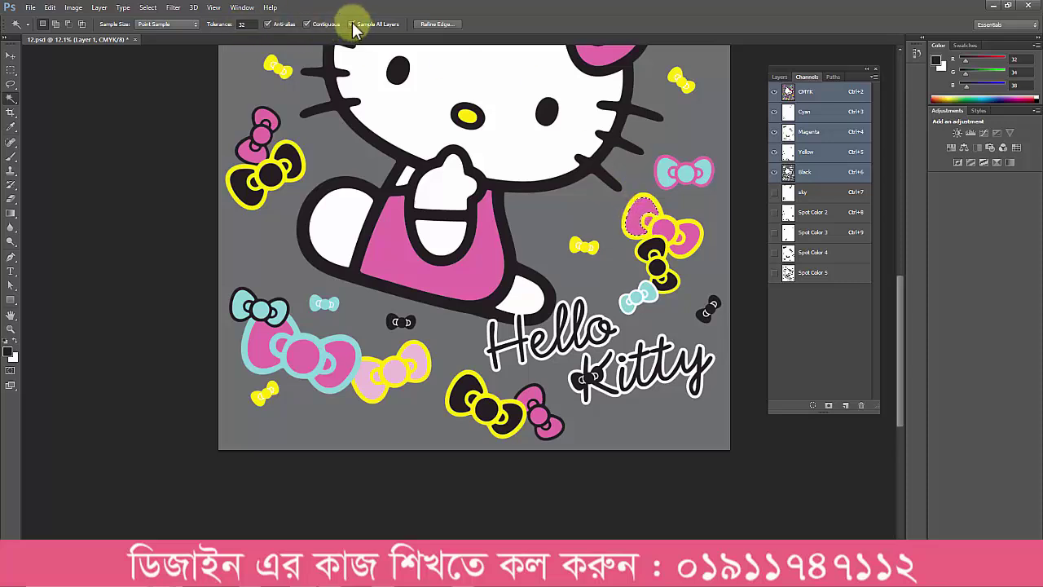
{"action": "left_click", "coordinate": [352, 23]}
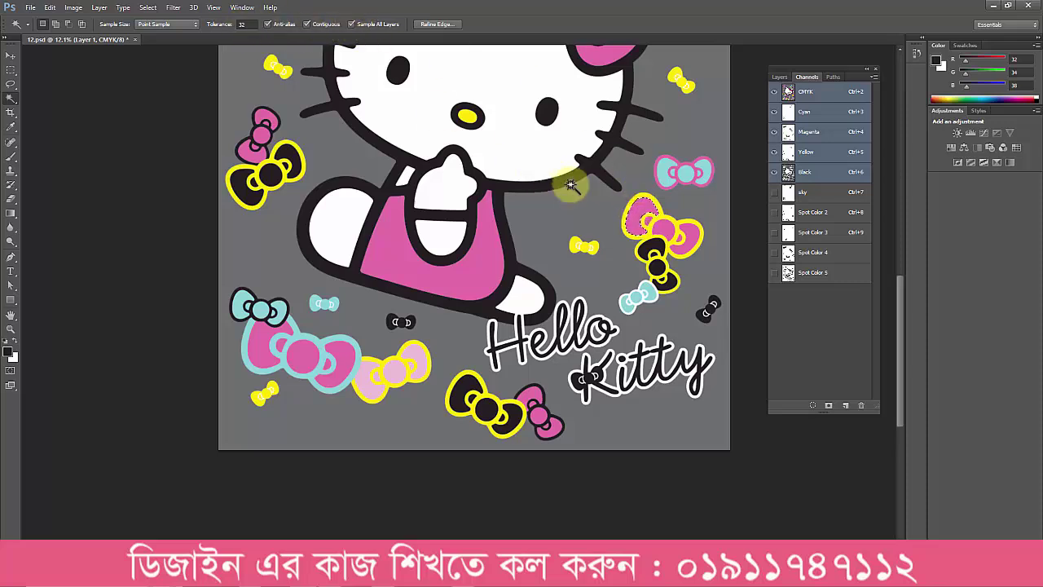
{"action": "left_click", "coordinate": [308, 24]}
{"action": "left_click", "coordinate": [268, 23]}
Select all the light-blue areas of the bows across the artwork
{"action": "left_click", "coordinate": [640, 162]}
{"action": "left_click", "coordinate": [684, 173]}
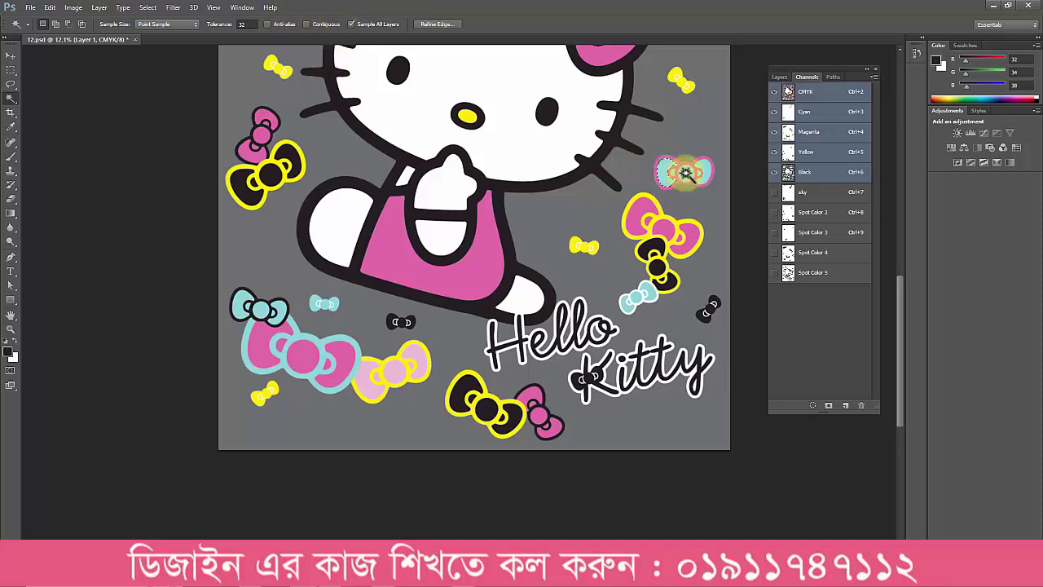
{"action": "left_click", "coordinate": [693, 176], "text": "shift"}
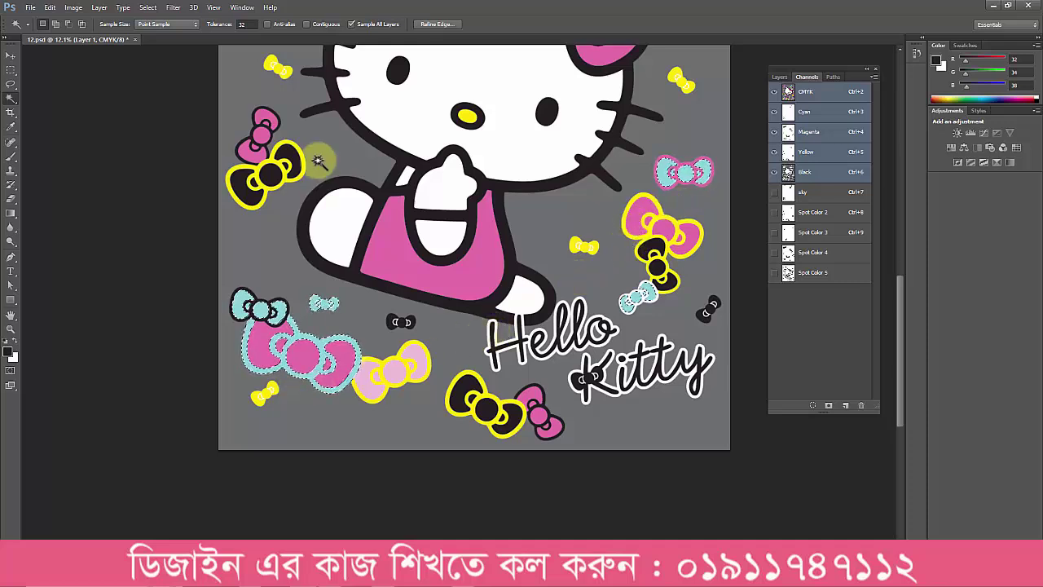
Create a new channel from the selection, with the light-blue shapes in black on a white background, and deselect
{"action": "left_click", "coordinate": [844, 407]}
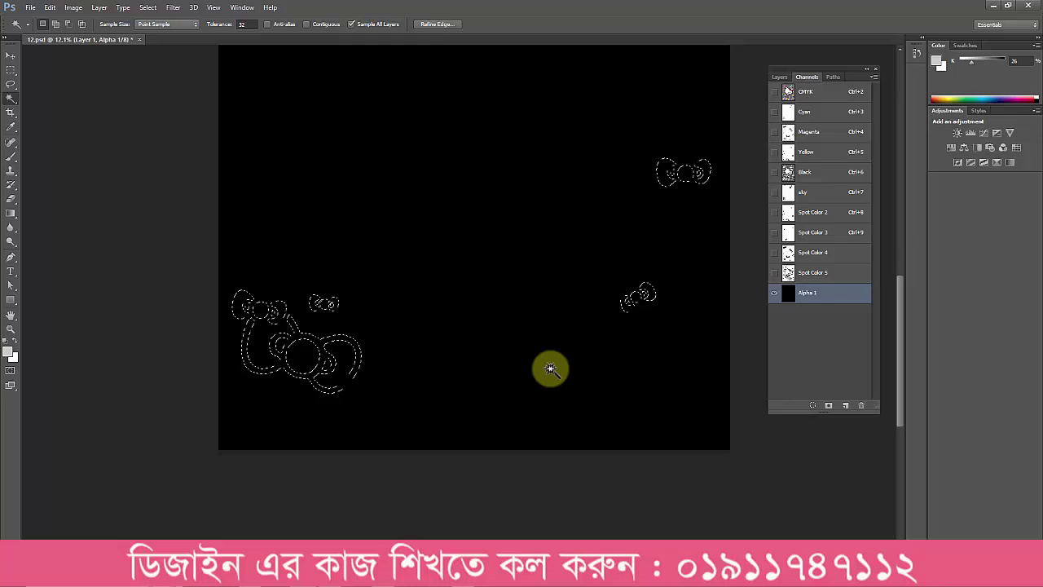
{"action": "key", "text": "ctrl+shift+i"}
{"action": "key", "text": "alt+BackSpace"}
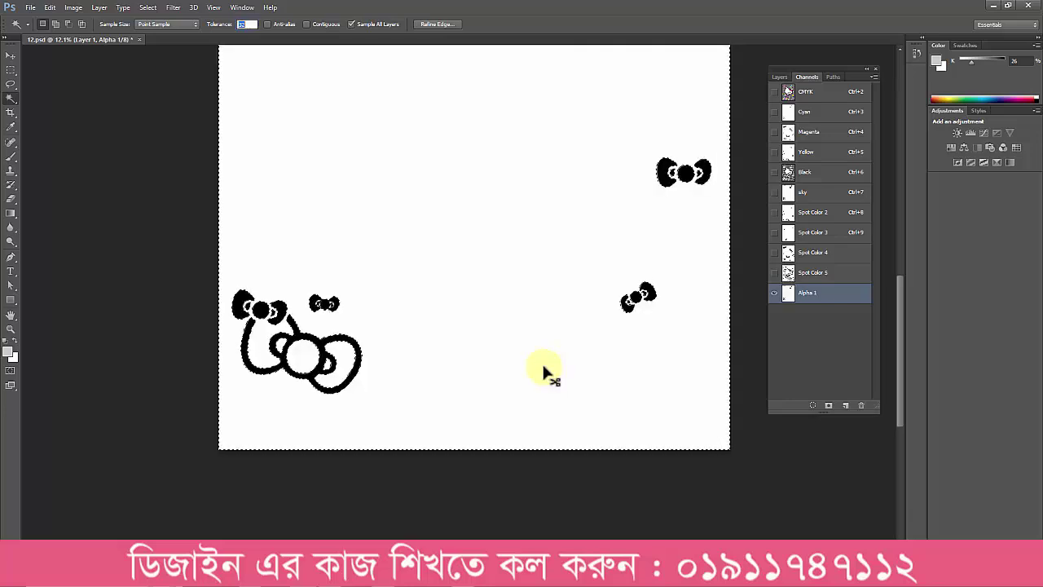
{"action": "key", "text": "ctrl+d"}
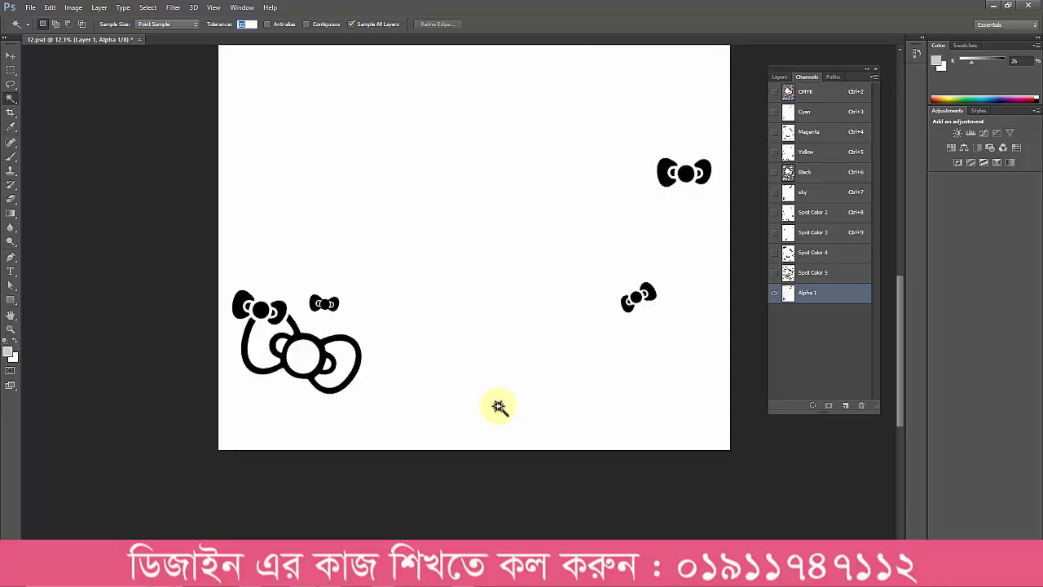
Convert the new alpha channel to a spot color channel with the violet ink color 502ec0
{"action": "double_click", "coordinate": [789, 295]}
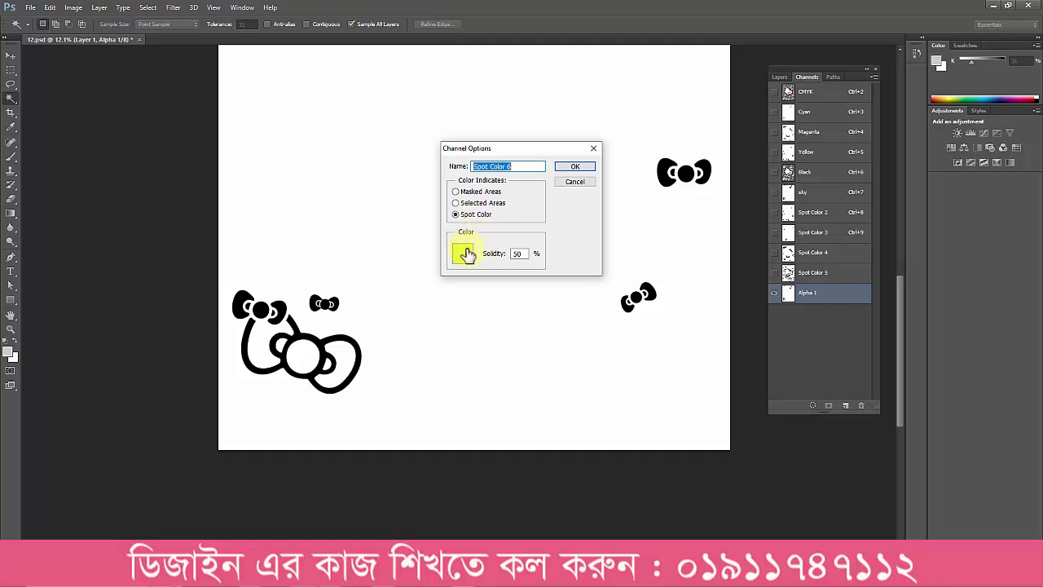
{"action": "left_click", "coordinate": [463, 254]}
{"action": "left_click", "coordinate": [527, 194]}
{"action": "left_click", "coordinate": [481, 188]}
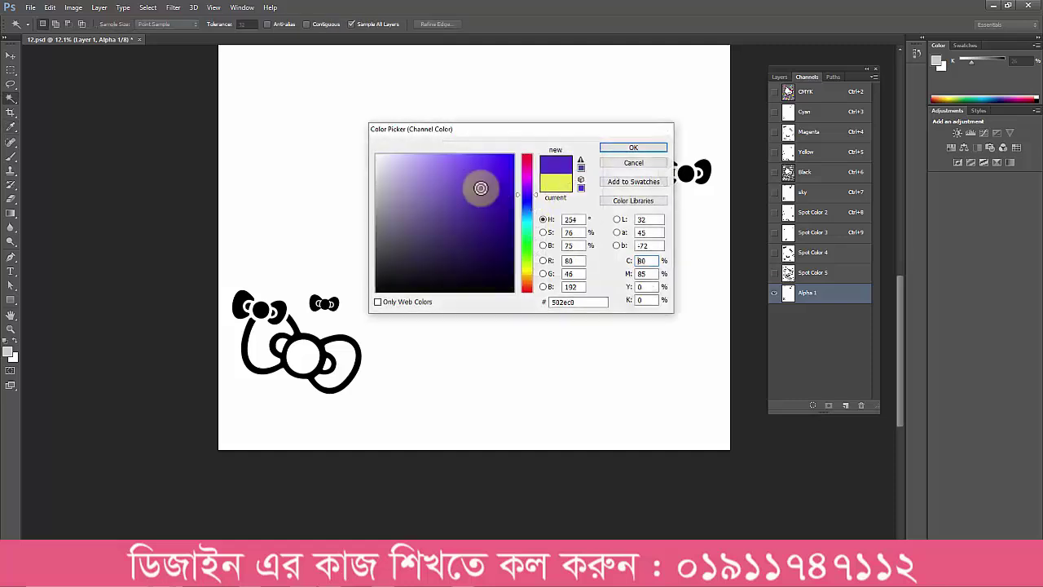
{"action": "key", "text": "Return"}
{"action": "left_click", "coordinate": [570, 175]}
Return to the CMYK composite and delete the newly added spot color channel
{"action": "left_click", "coordinate": [797, 96]}
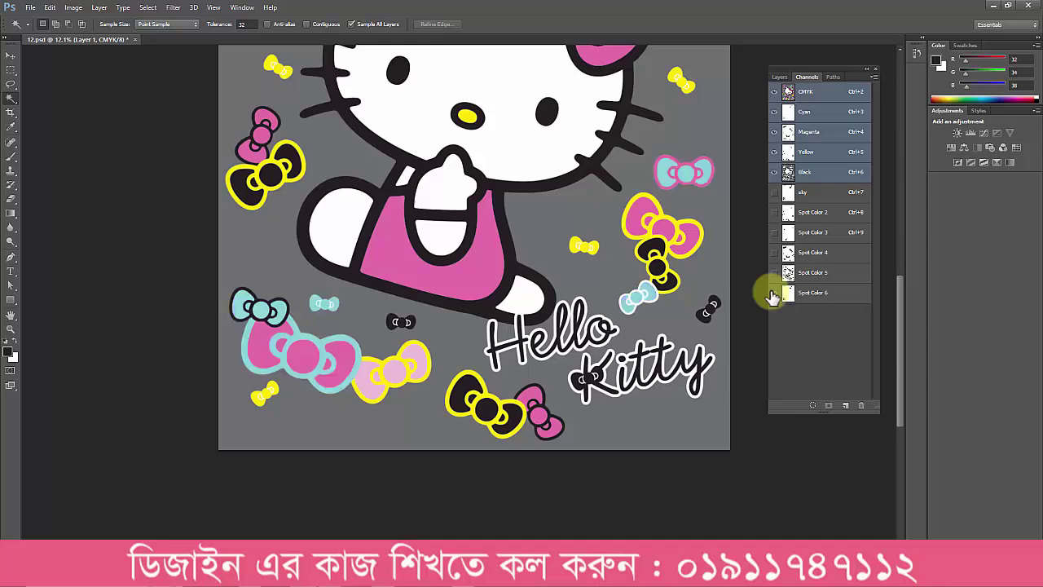
{"action": "scroll", "coordinate": [536, 168], "scroll_direction": "up", "scroll_amount": 1}
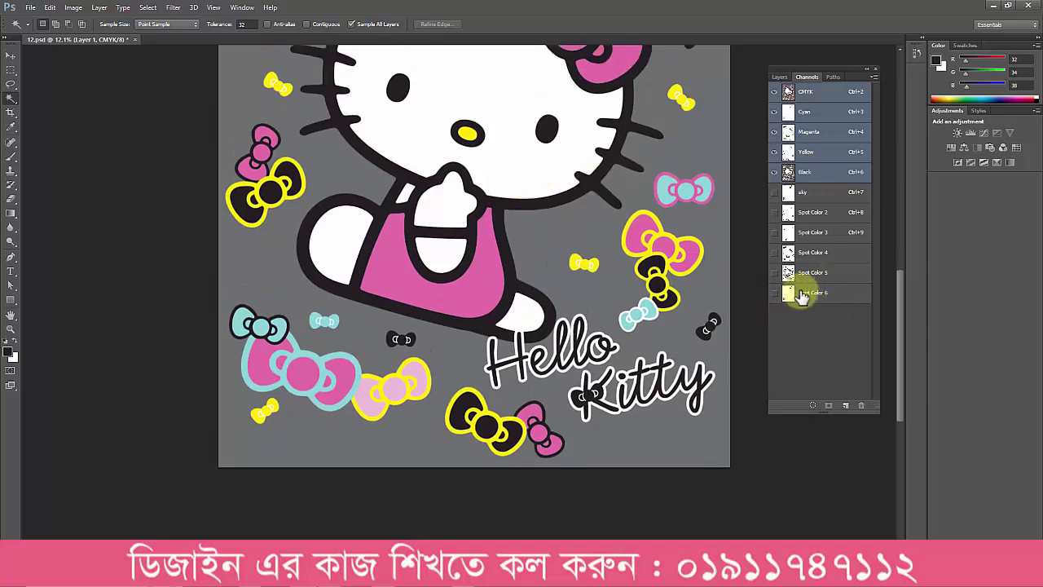
{"action": "left_click_drag", "start_coordinate": [799, 290], "coordinate": [861, 405]}
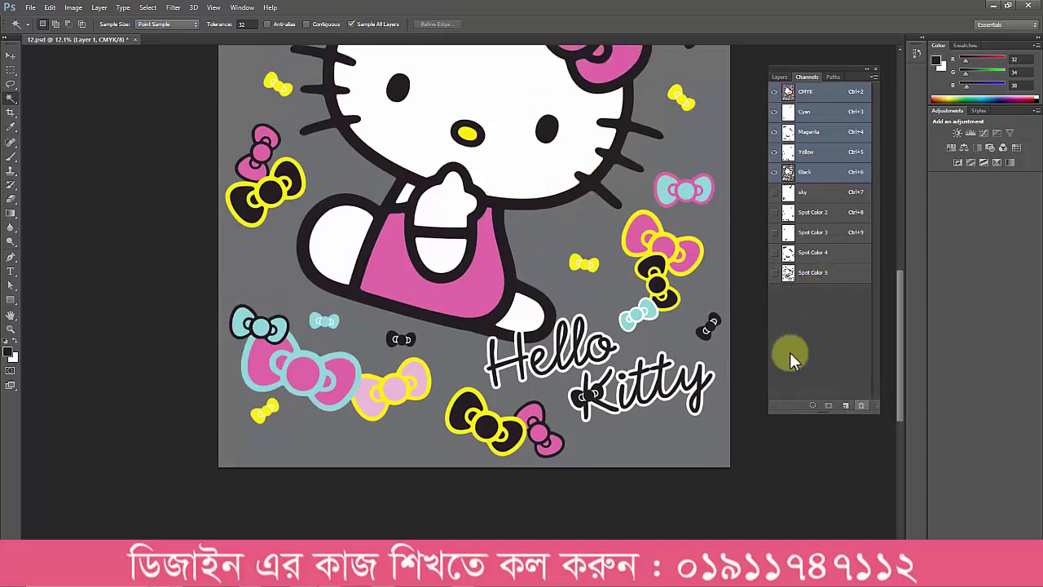
Save the separated document and open 12.psd from the Video 12 folder in Illustrator, with its layers flattened to a single image
{"action": "left_click", "coordinate": [30, 11]}
{"action": "left_click", "coordinate": [85, 119]}
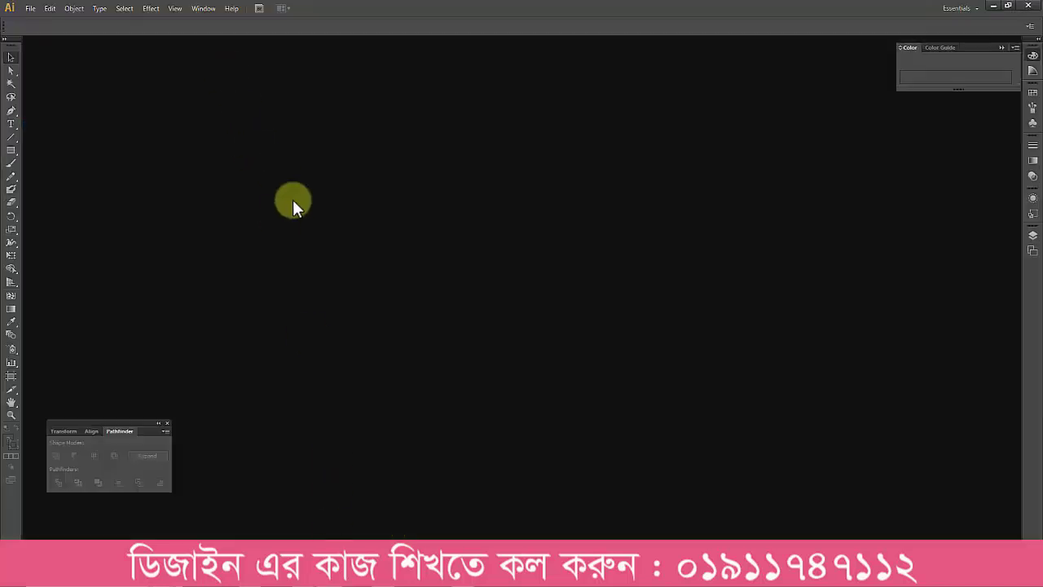
{"action": "key", "text": "ctrl+o"}
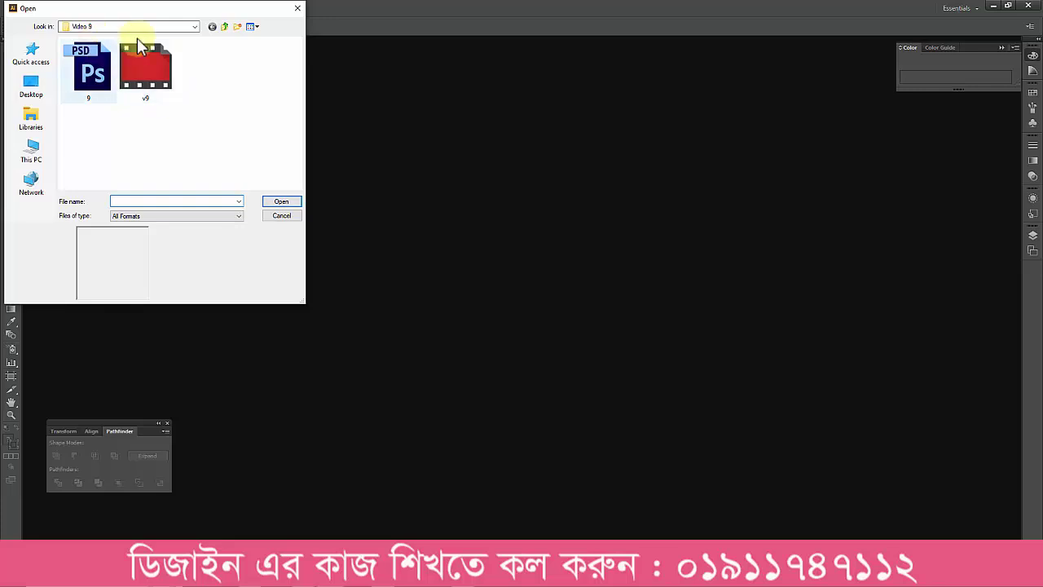
{"action": "left_click", "coordinate": [225, 26]}
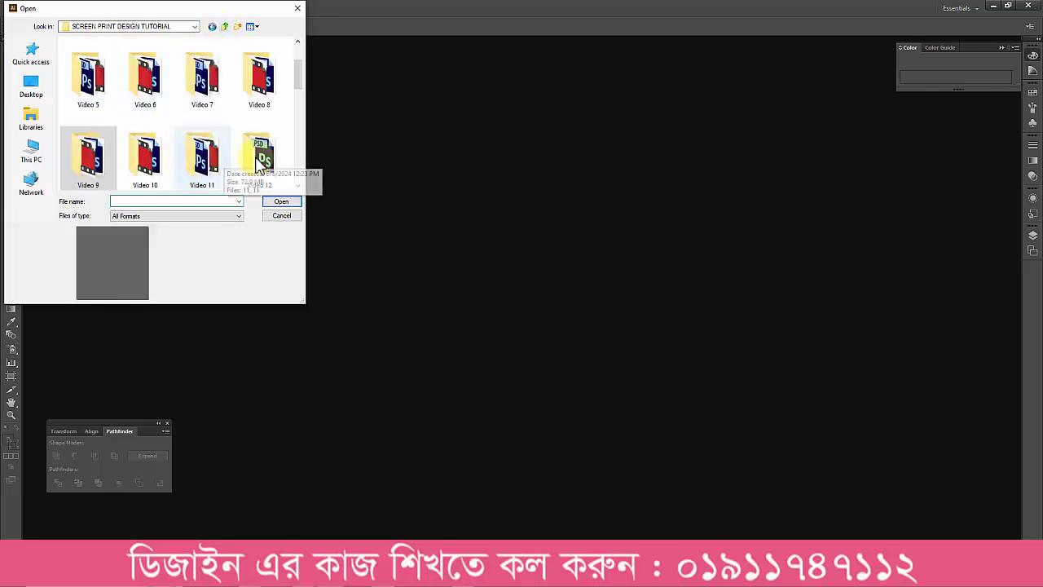
{"action": "double_click", "coordinate": [258, 159]}
{"action": "double_click", "coordinate": [102, 85]}
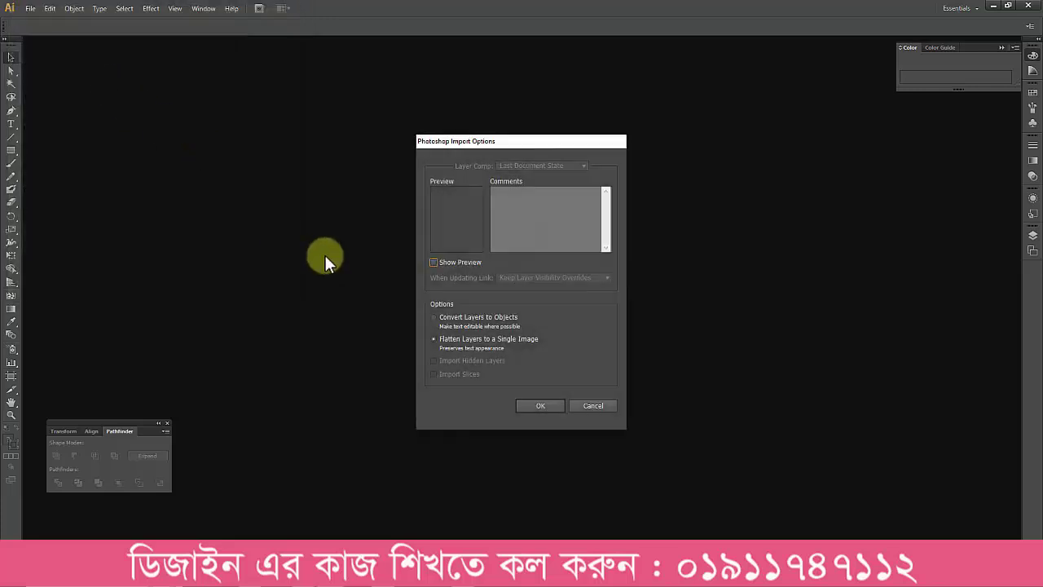
{"action": "left_click", "coordinate": [547, 403]}
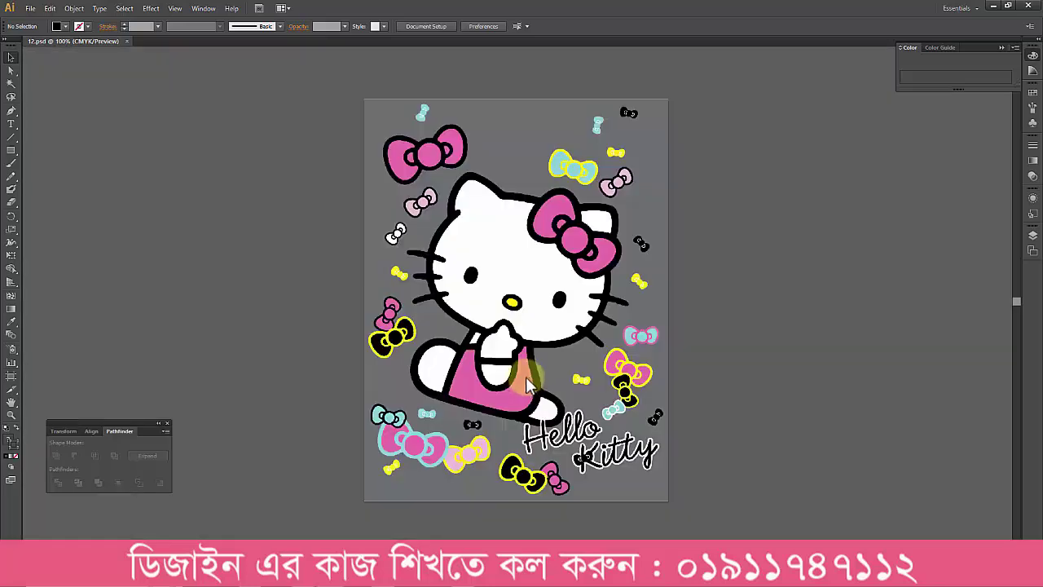
Move the full-color composite image off the left side of the artboard and the magenta and black separations off its right side
{"action": "left_click", "coordinate": [561, 287]}
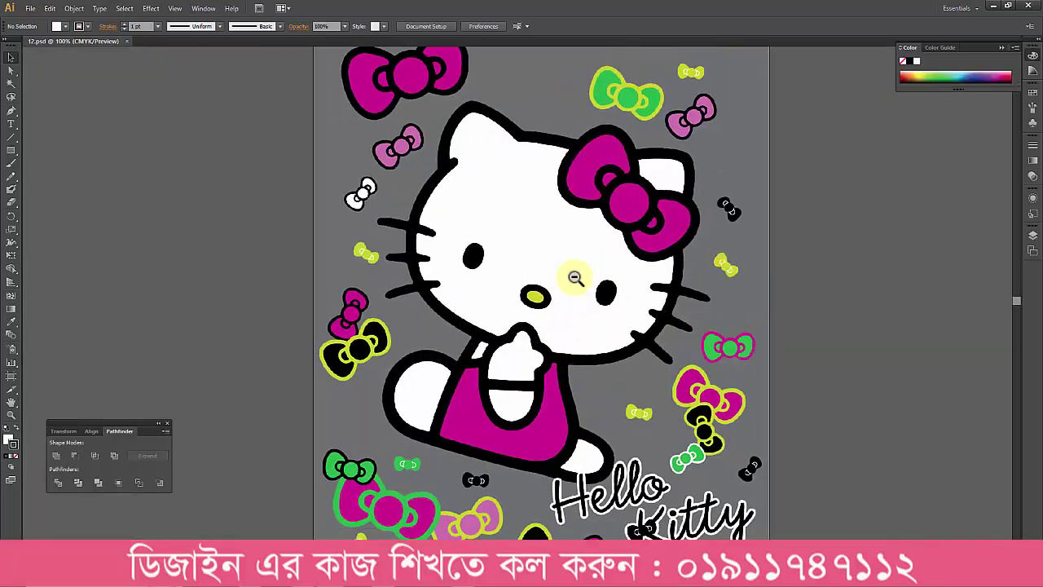
{"action": "left_click", "coordinate": [575, 278], "text": "alt"}
{"action": "left_click", "coordinate": [677, 242], "text": "alt"}
{"action": "key", "text": "v"}
{"action": "left_click_drag", "start_coordinate": [489, 274], "coordinate": [290, 280]}
{"action": "left_click_drag", "start_coordinate": [573, 269], "coordinate": [837, 259]}
{"action": "left_click_drag", "start_coordinate": [627, 294], "coordinate": [924, 261]}
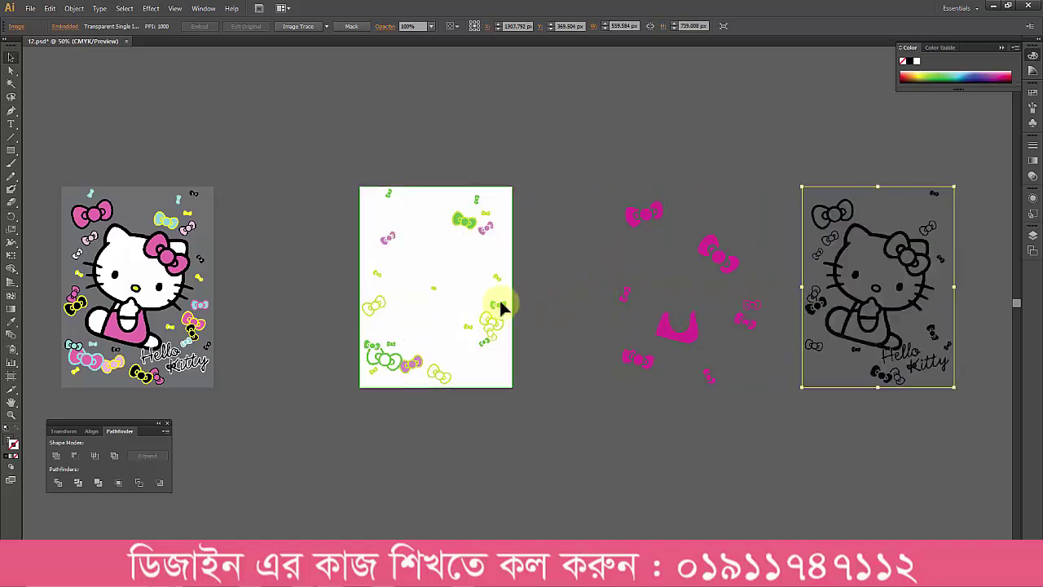
Pull the green, yellow and light-pink separation images apart, away from the white artboard
{"action": "left_click_drag", "start_coordinate": [501, 306], "coordinate": [718, 139]}
{"action": "left_click_drag", "start_coordinate": [491, 321], "coordinate": [741, 455]}
{"action": "left_click_drag", "start_coordinate": [414, 368], "coordinate": [302, 296]}
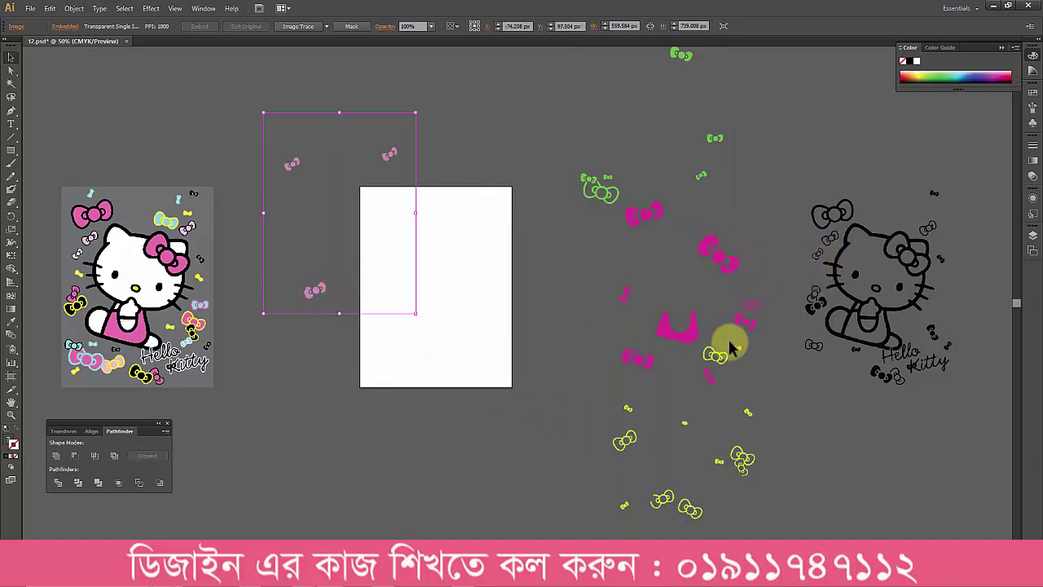
Reposition the magenta, black and yellow separation images around the artboard and deselect
{"action": "left_click_drag", "start_coordinate": [664, 327], "coordinate": [671, 298]}
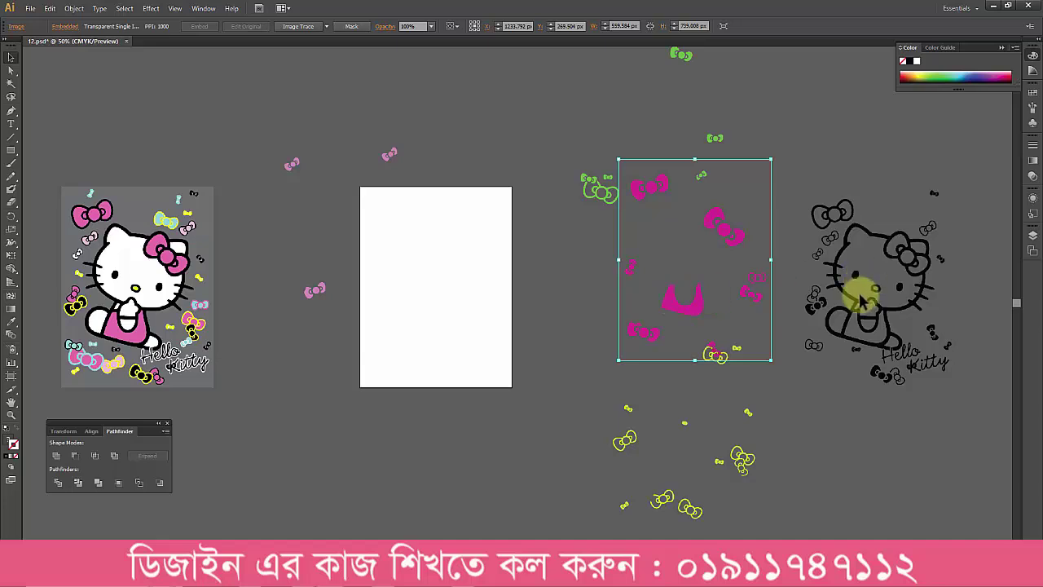
{"action": "left_click_drag", "start_coordinate": [861, 301], "coordinate": [840, 278]}
{"action": "left_click_drag", "start_coordinate": [739, 464], "coordinate": [578, 414]}
{"action": "left_click", "coordinate": [679, 417]}
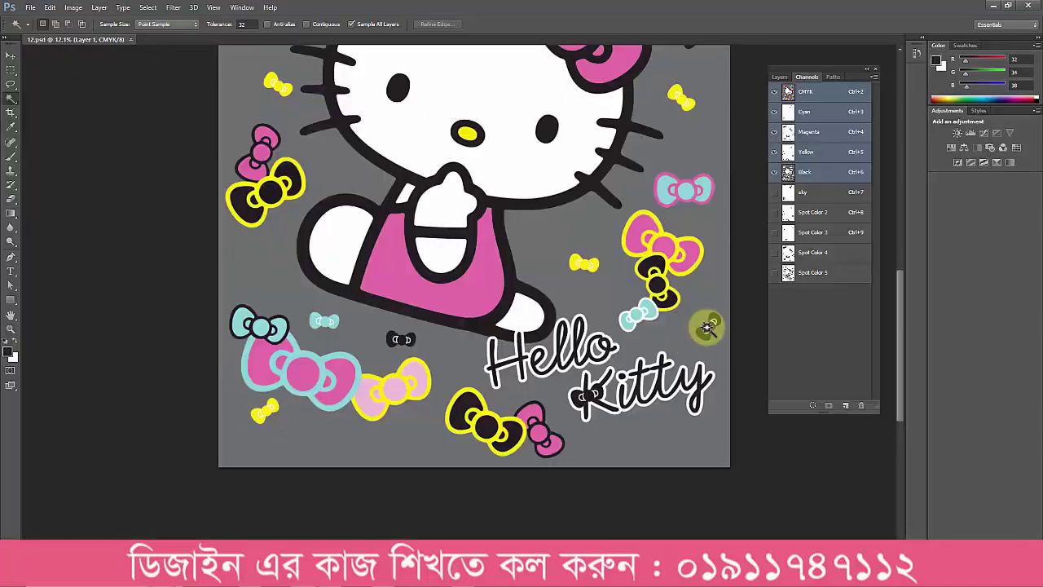
{"action": "mouse_move", "coordinate": [904, 230]}
{"action": "left_mouse_down"}
{"action": "mouse_move", "coordinate": [909, 118]}
{"action": "mouse_move", "coordinate": [903, 211]}
{"action": "left_mouse_up"}
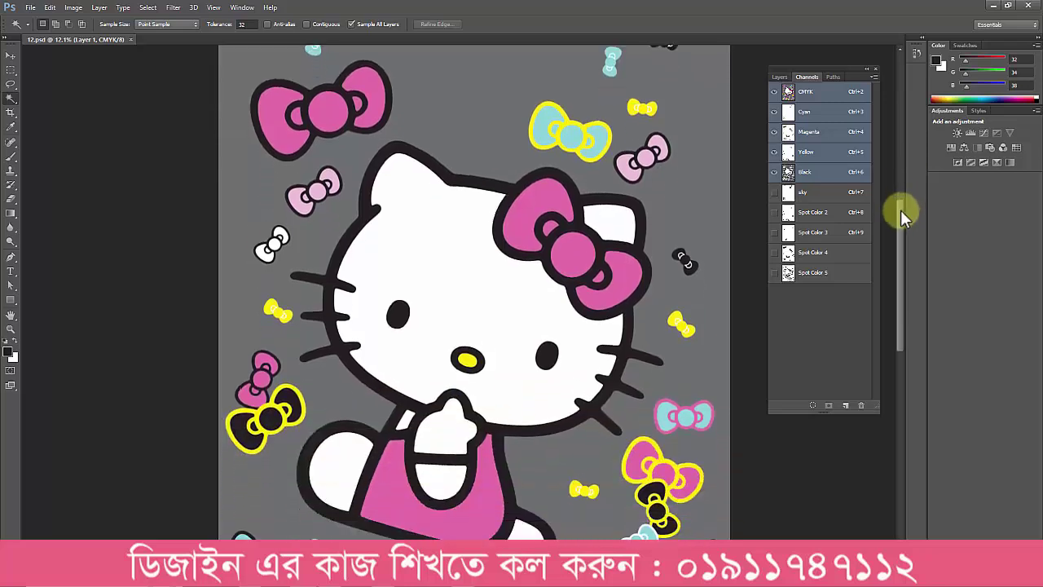
{"action": "left_click", "coordinate": [29, 9]}
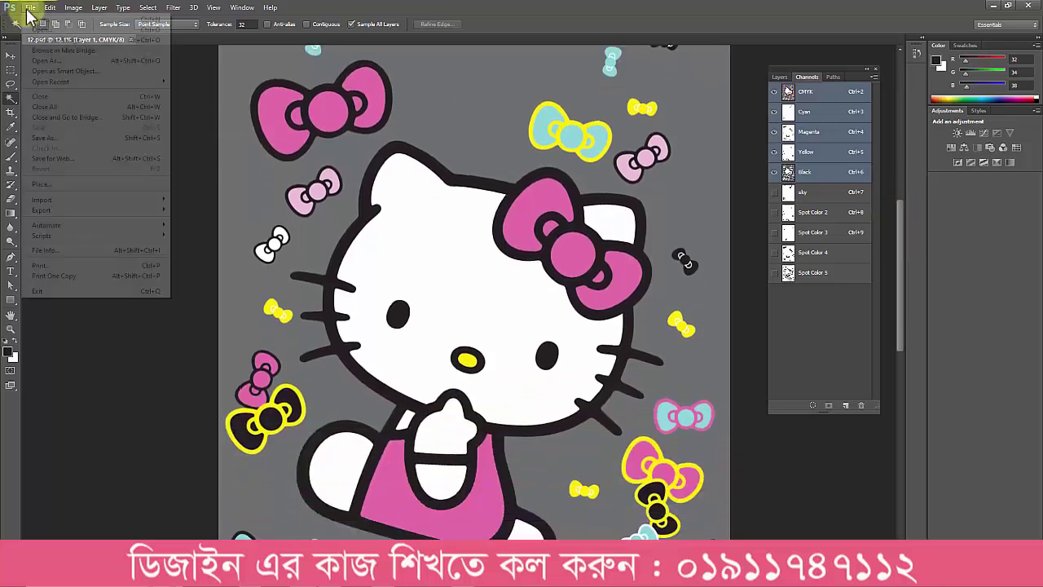
{"action": "left_click", "coordinate": [412, 41]}
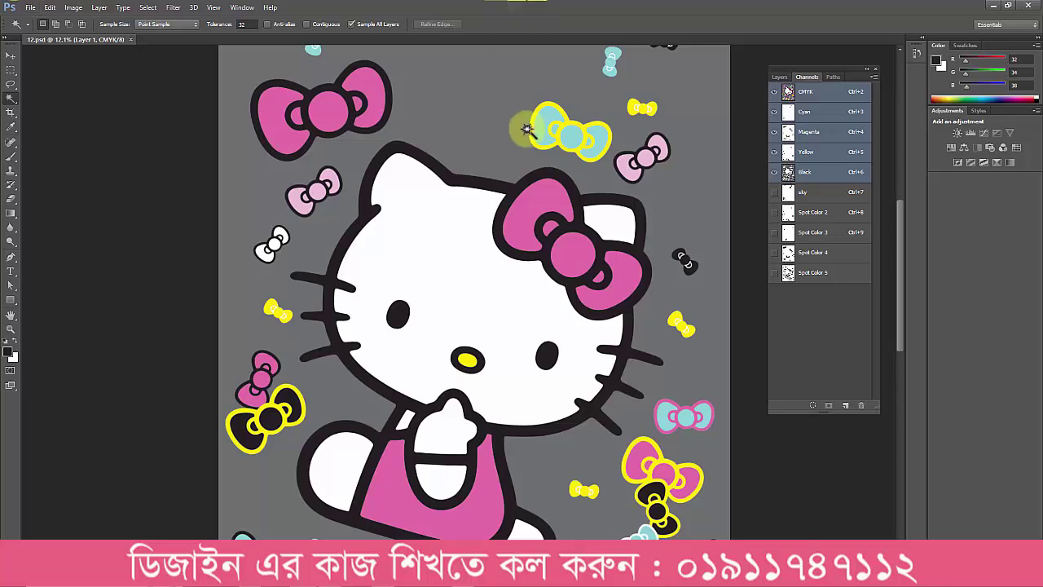